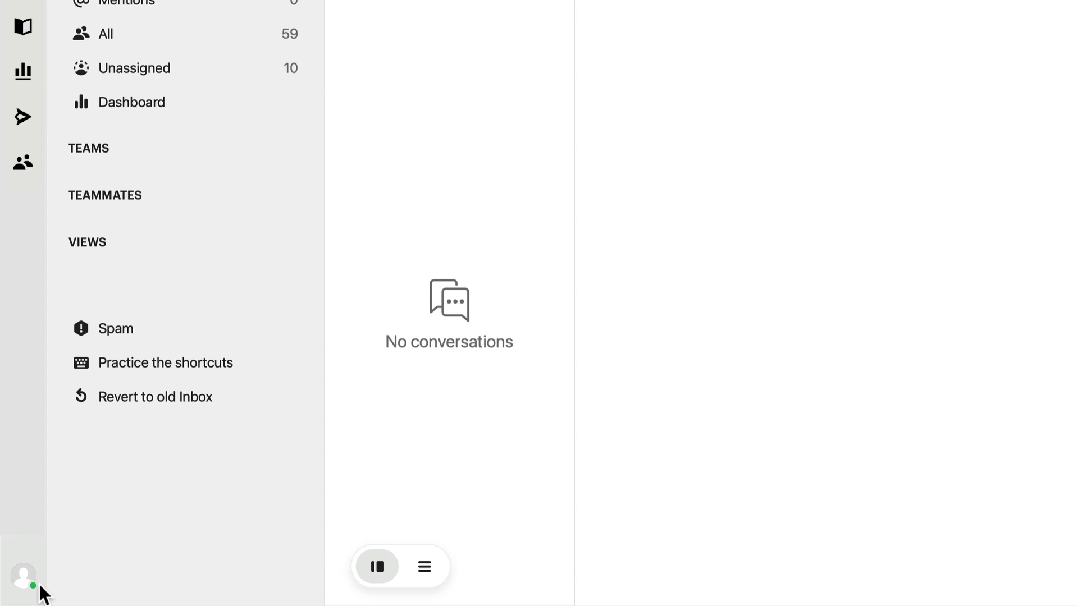
Go to your own teammate profile page via the avatar menu's Your account
left_click(25, 578)
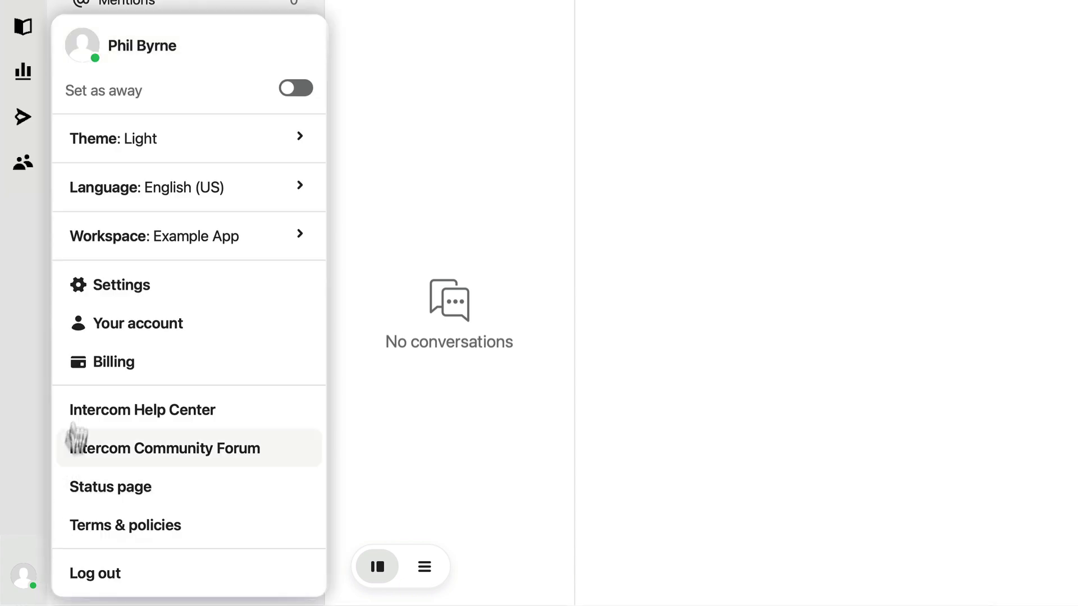
left_click(111, 55)
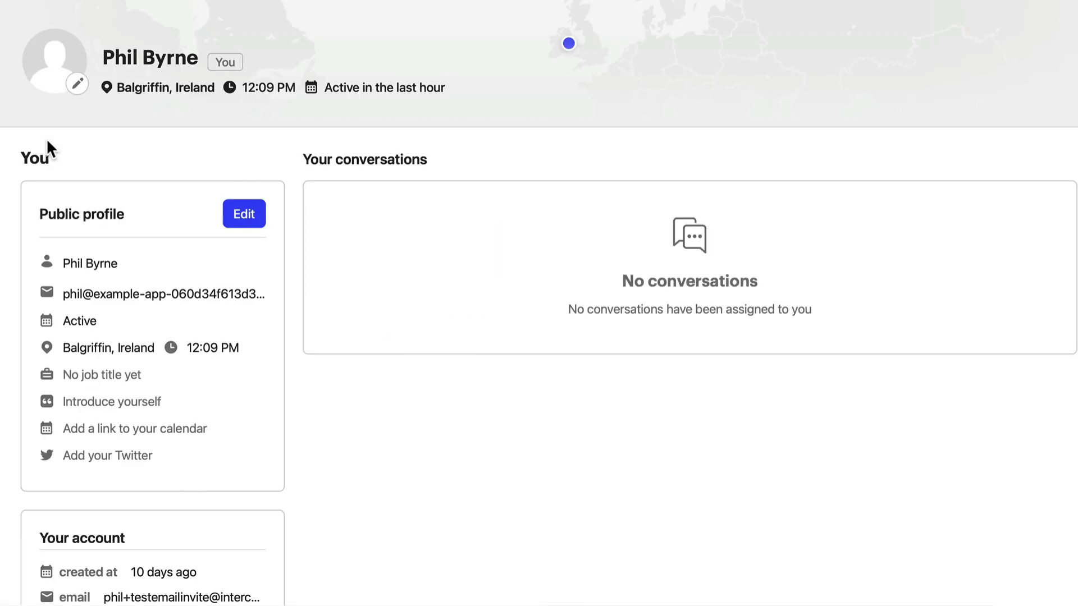
mouse_move(91, 151)
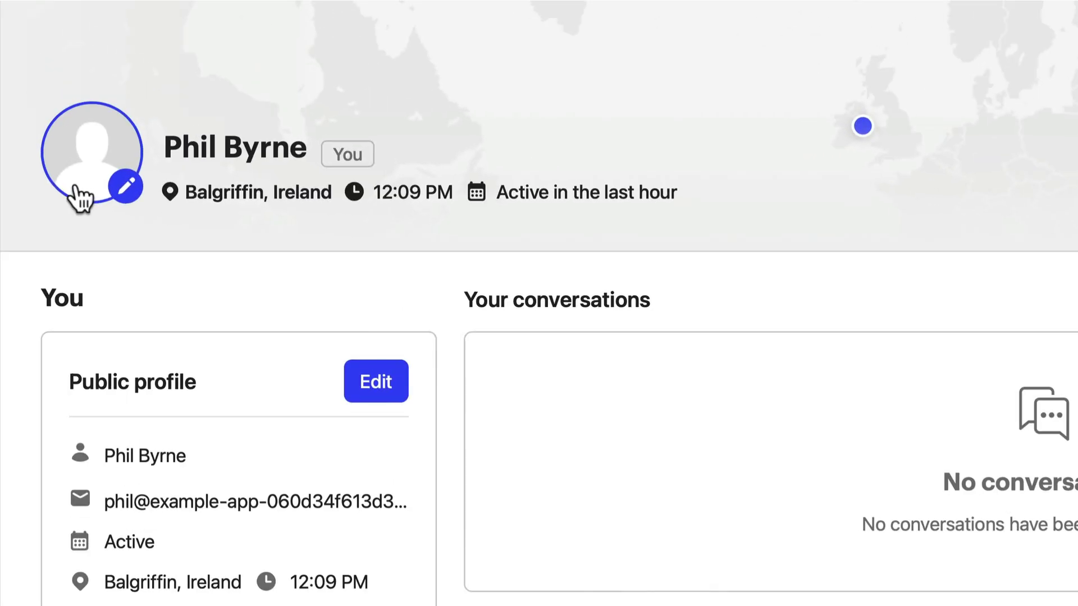
Upload Cheesy_1.JPG as the profile photo and save it
left_click(79, 196)
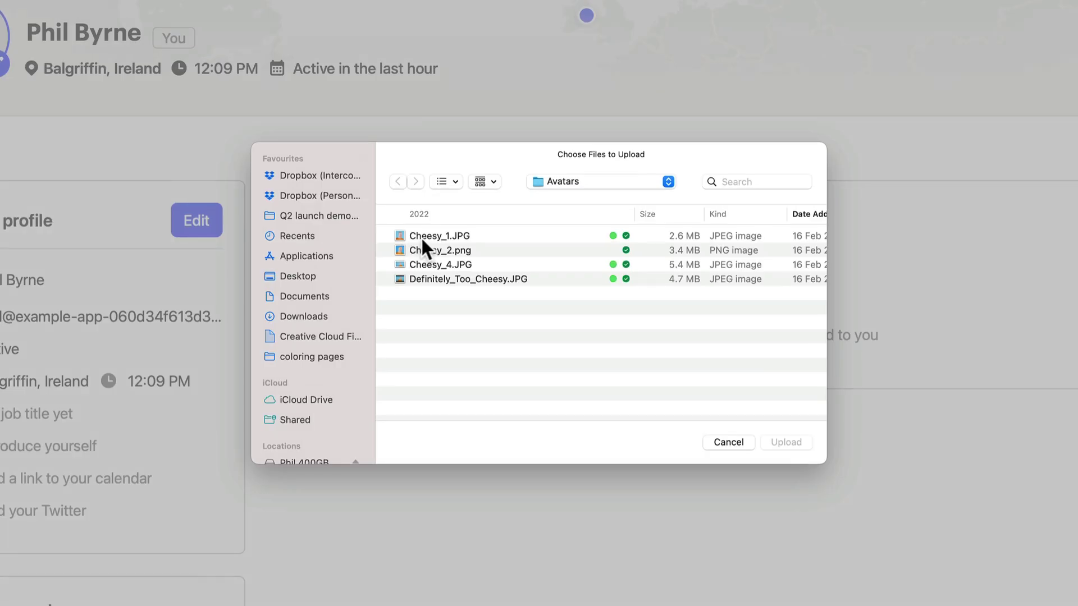
left_click(426, 237)
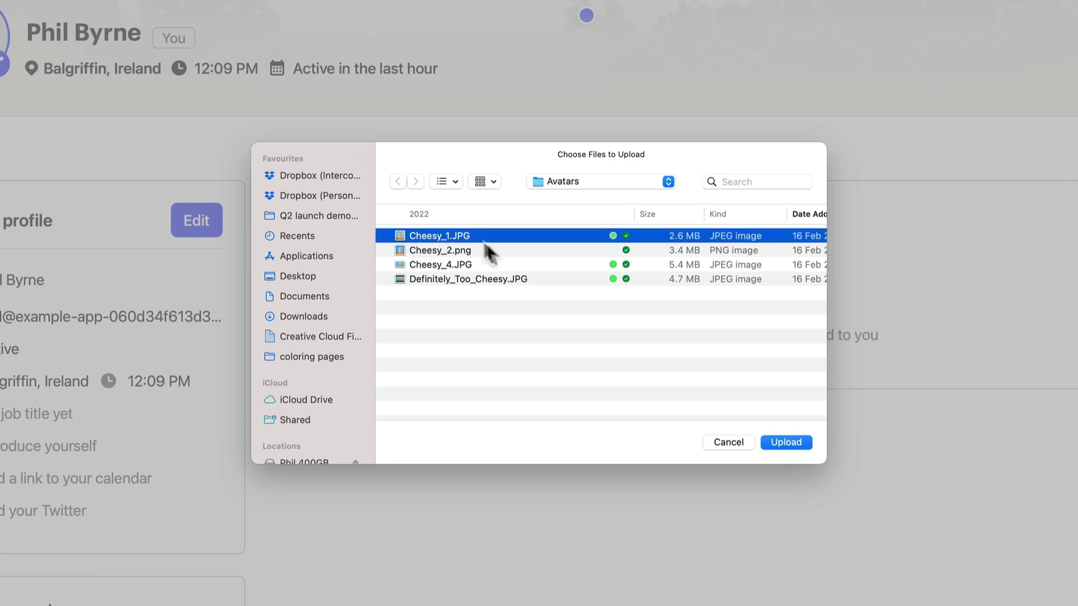
left_click(783, 444)
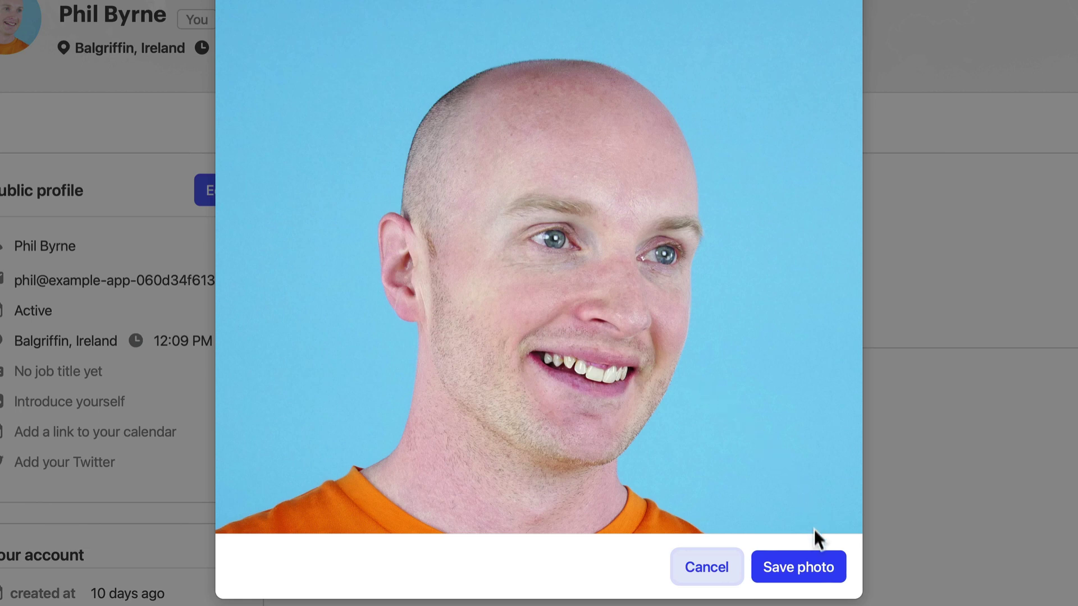
left_click(817, 569)
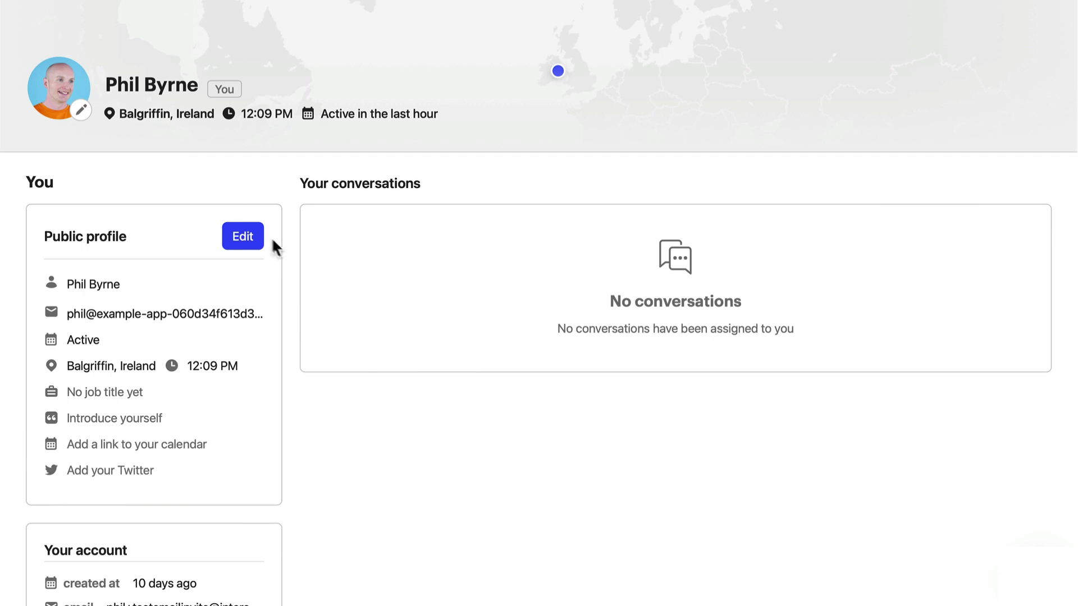
Make the Public profile card editable and view the full email address
left_click(433, 136)
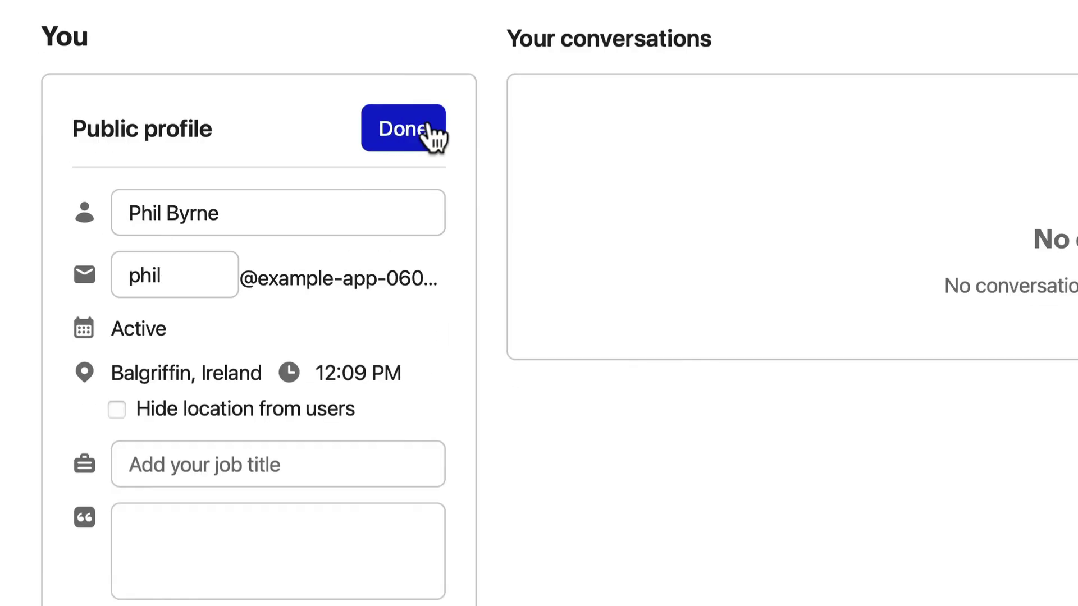
left_click(277, 200)
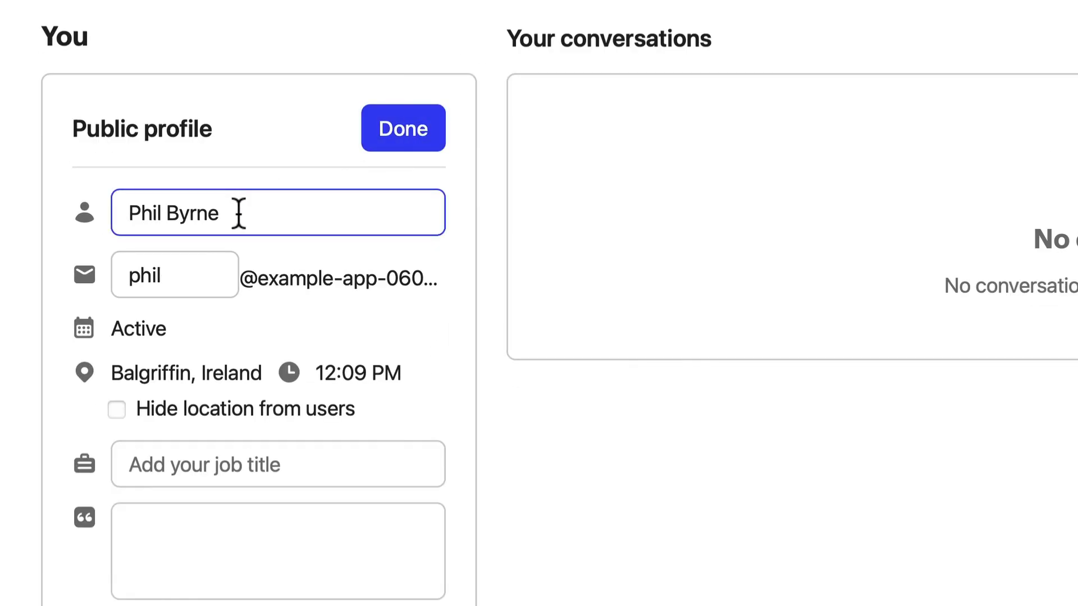
left_click(175, 269)
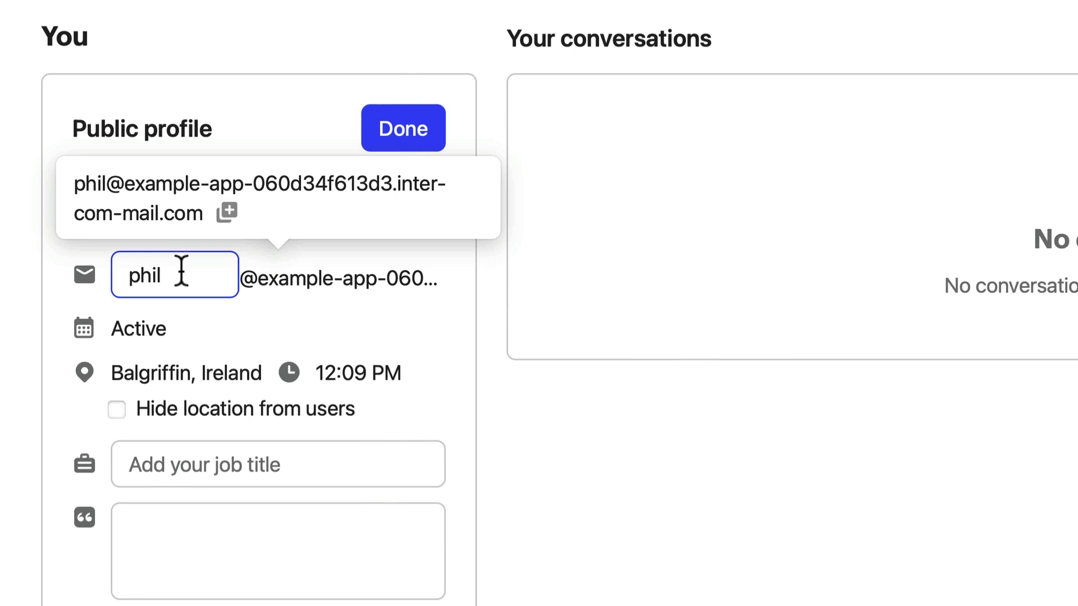
left_click(210, 362)
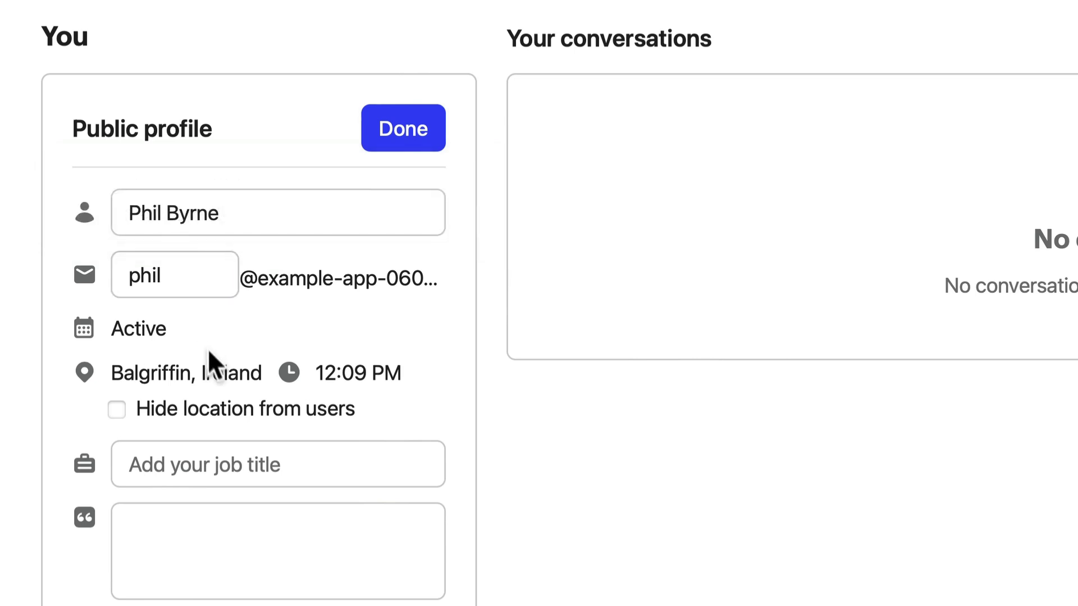
scroll(210, 362, "down", 3)
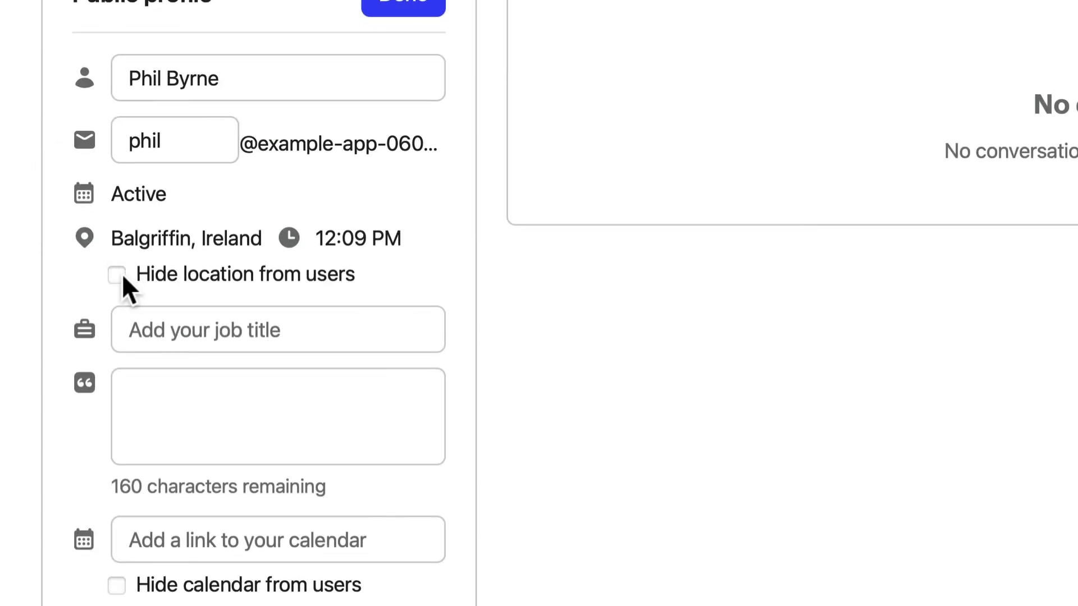
Tick Hide location from users, then try the job title and bio fields
left_click(118, 275)
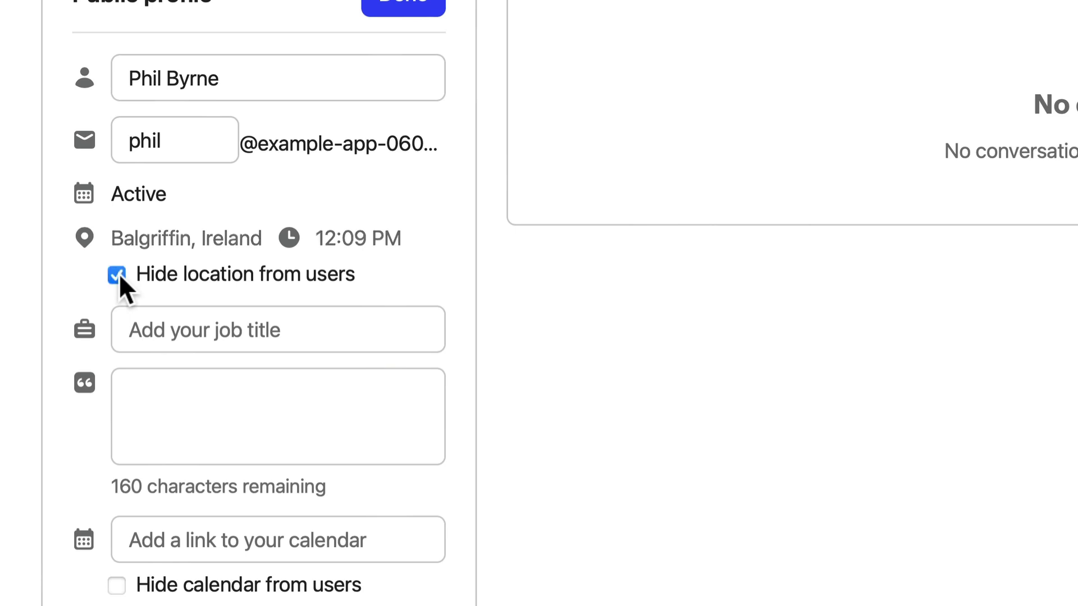
left_click(164, 326)
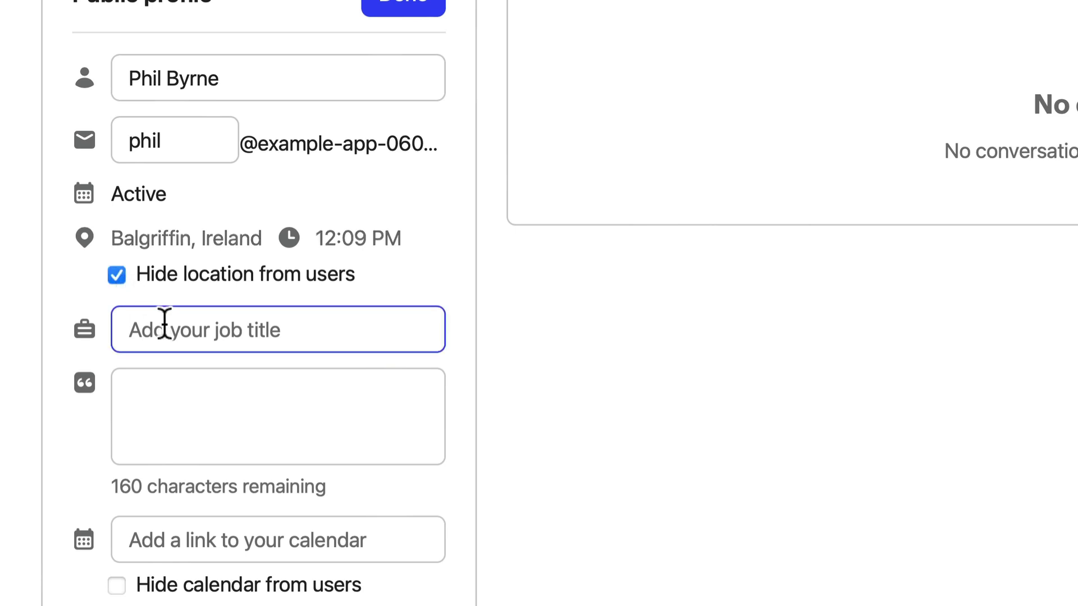
left_click(160, 381)
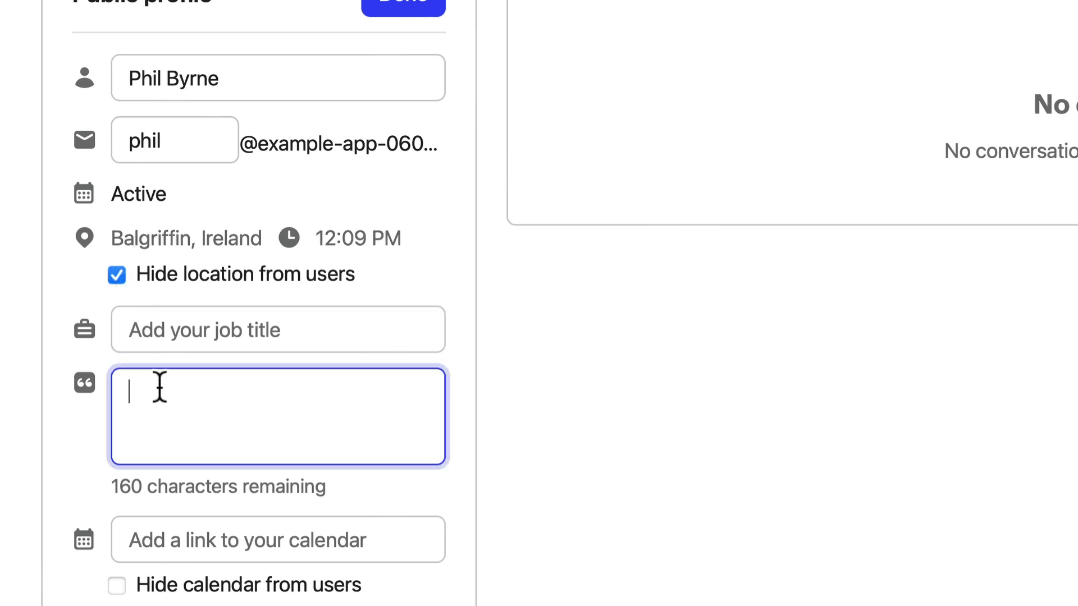
scroll(158, 407, "down", 2)
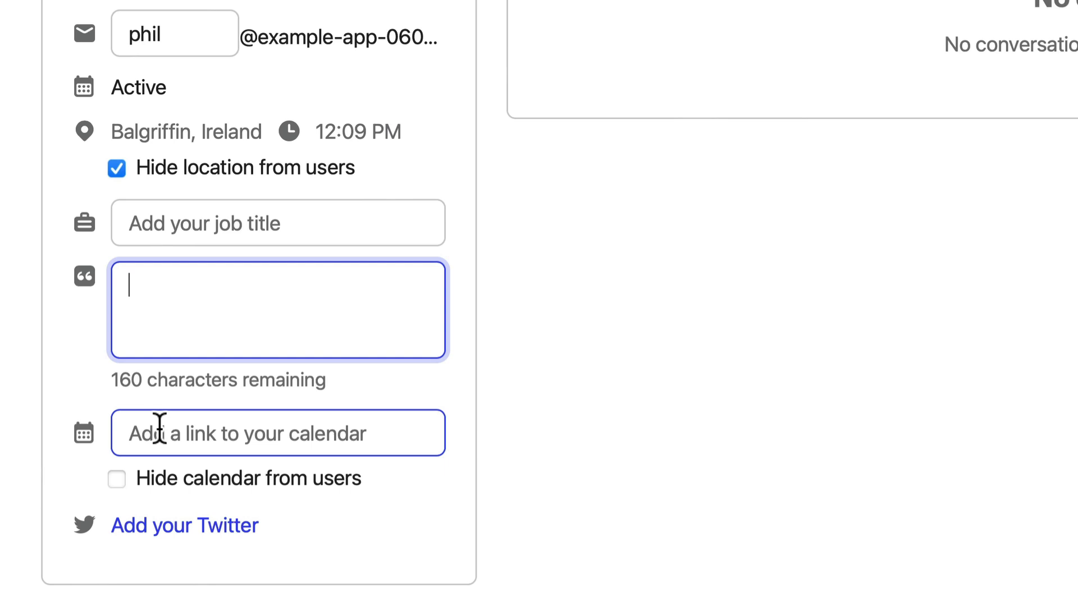
scroll(161, 429, "down", 2)
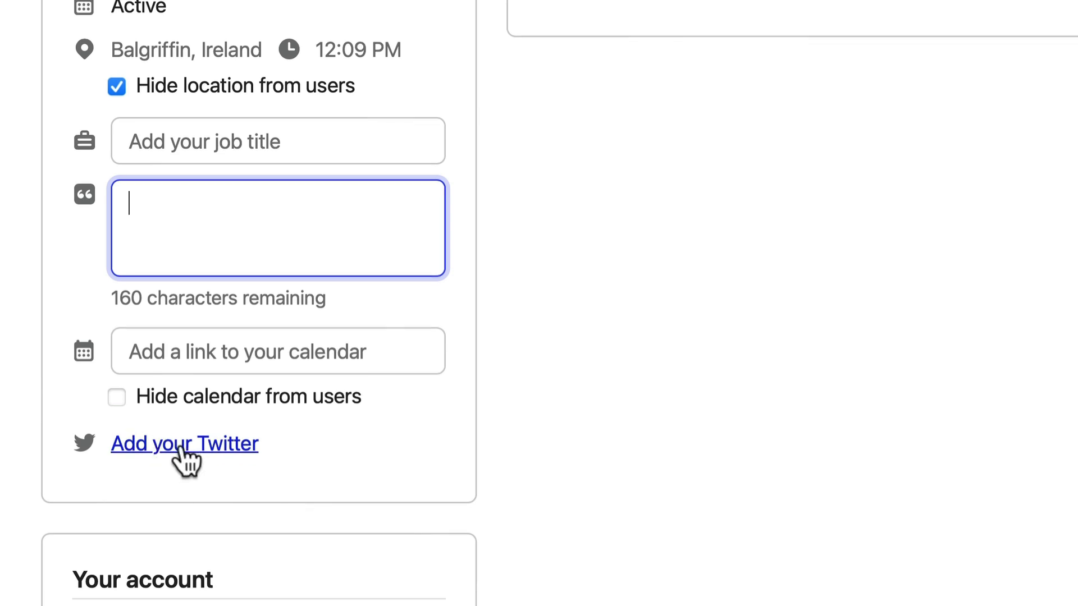
left_click(63, 256)
left_click(167, 138)
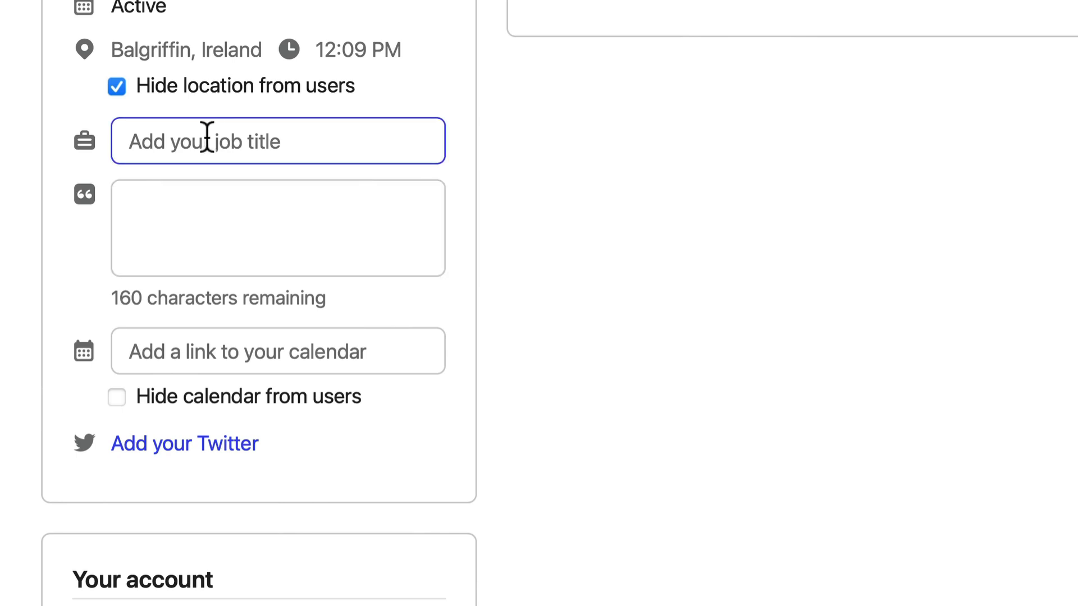
Enter job title 'Customer Support Agent' and bio 'Love to help our customers achieve success', then save
left_click(207, 138)
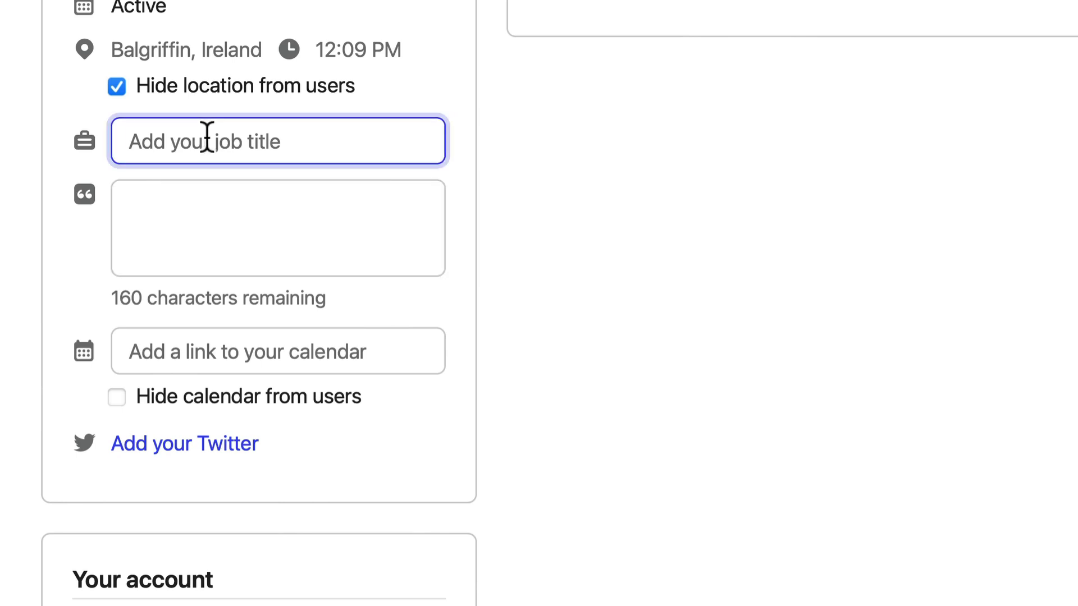
type("Customer S")
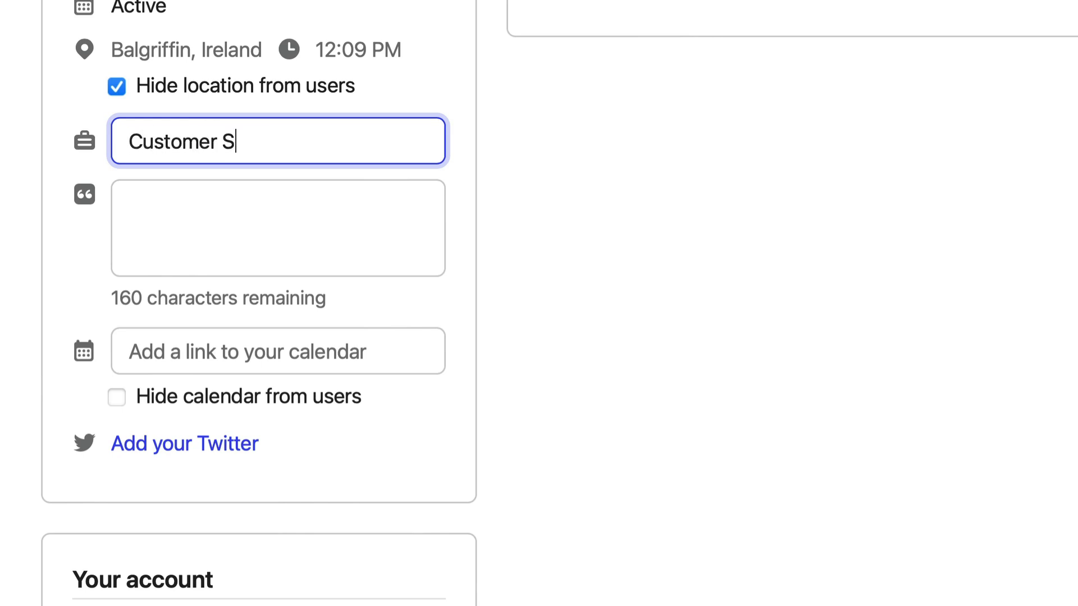
type("upport Agent")
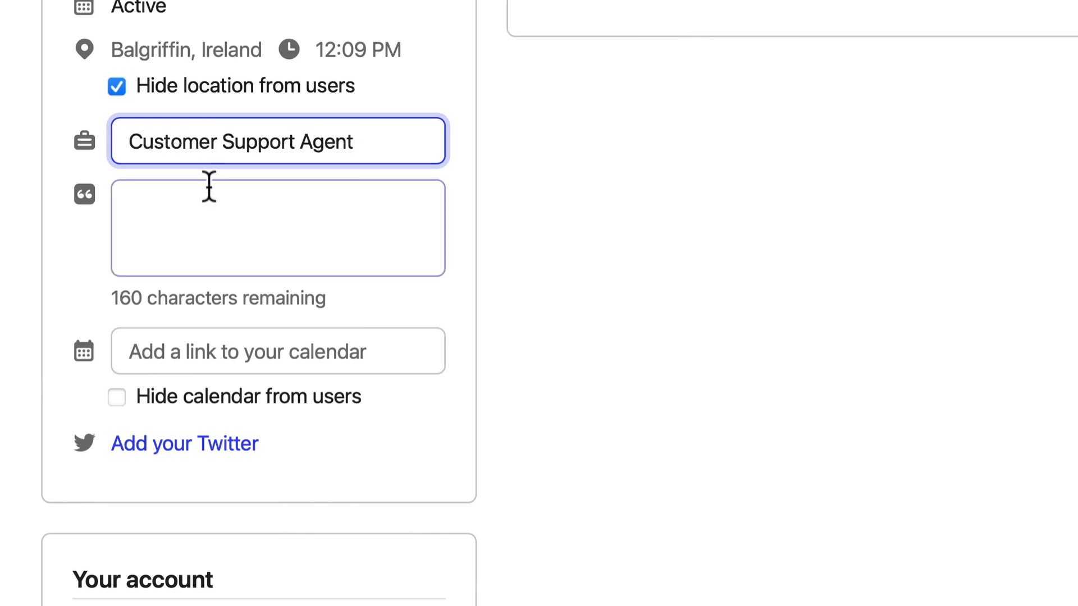
left_click(209, 187)
type("Love ")
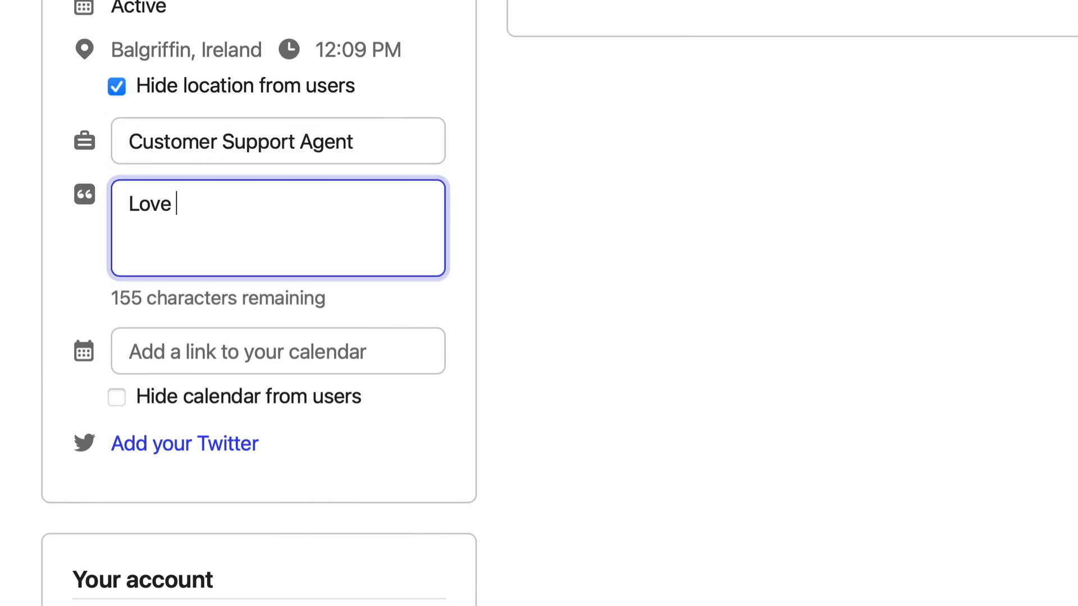
type("to help our customers ")
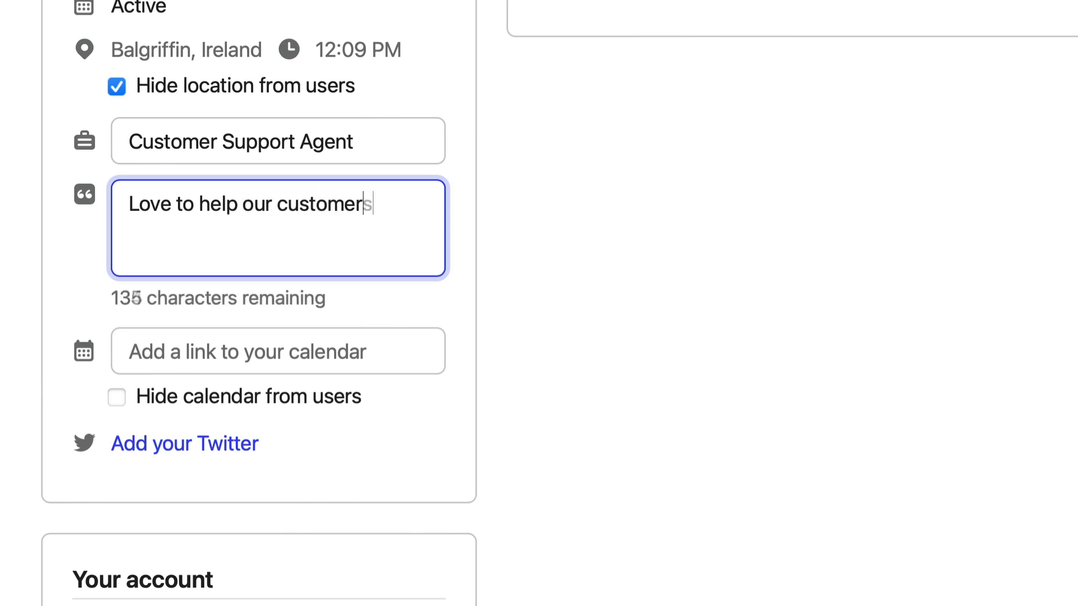
type("achieve suc")
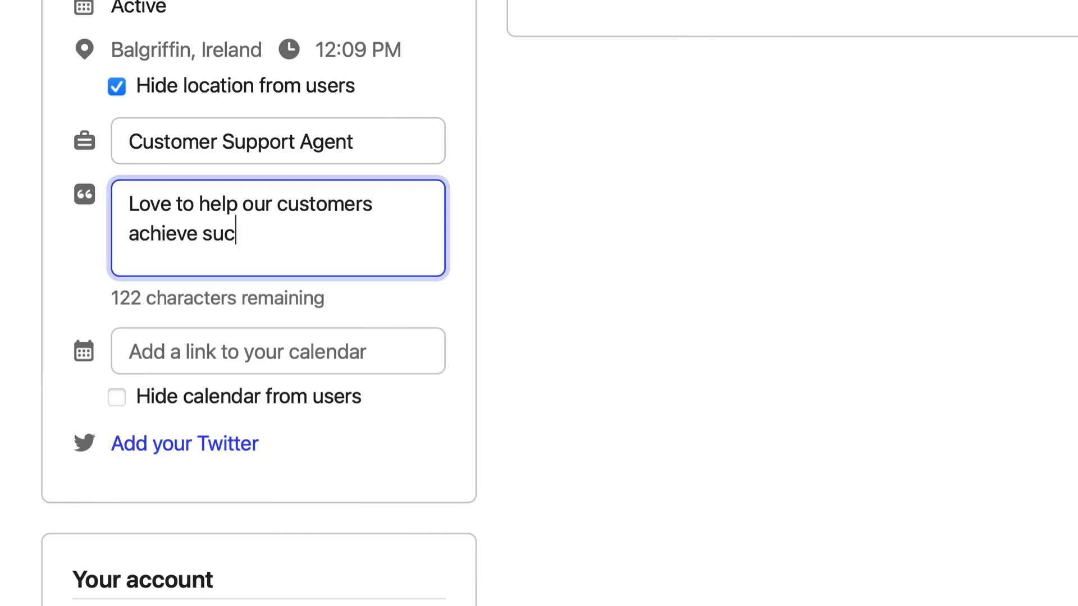
type("cess")
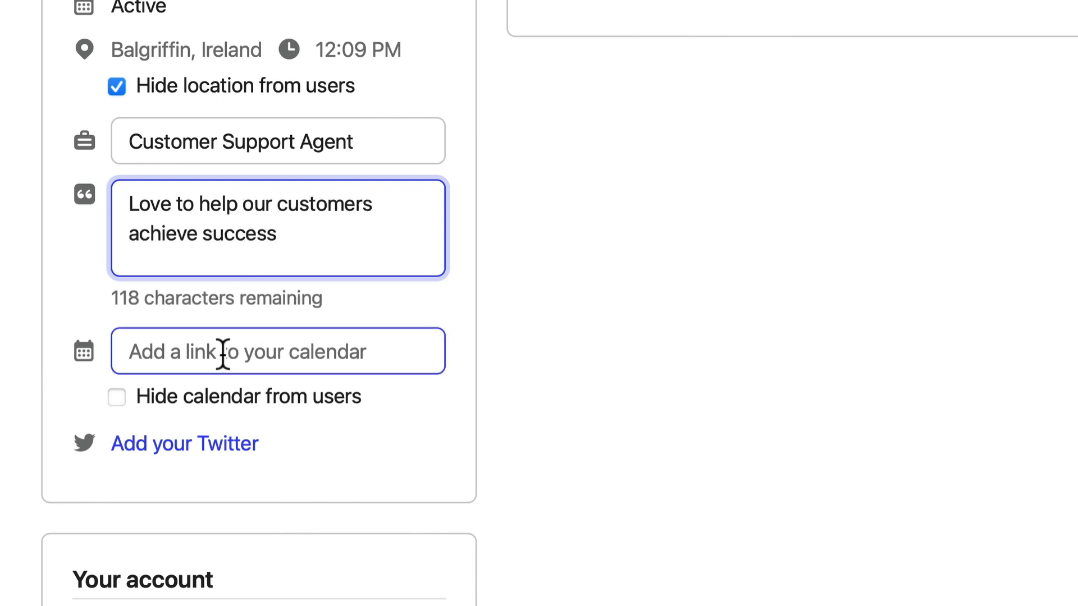
scroll(220, 359, "down", 2)
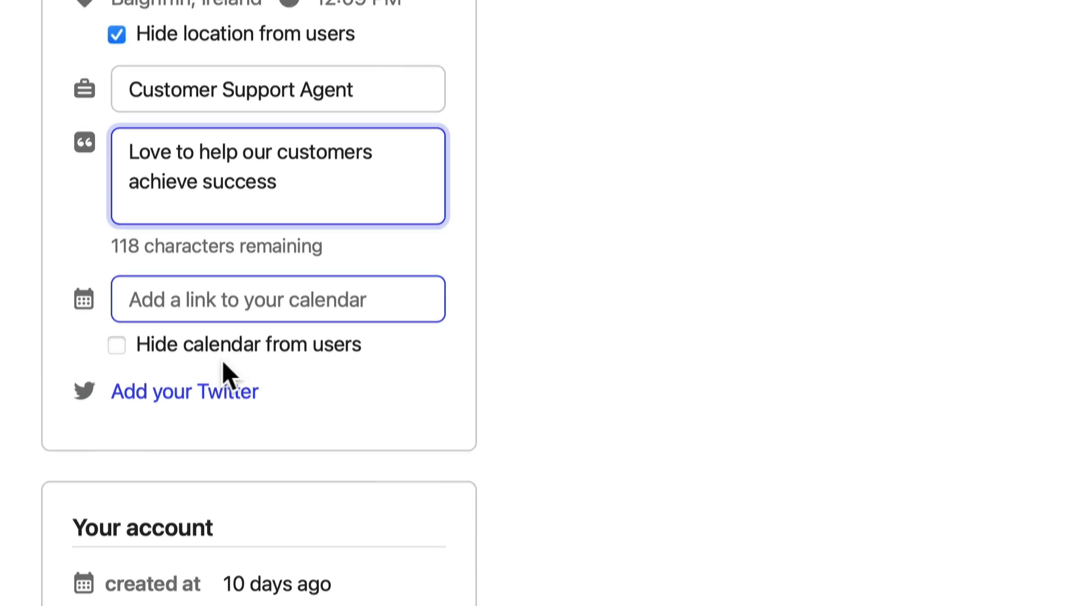
scroll(309, 379, "down", 3)
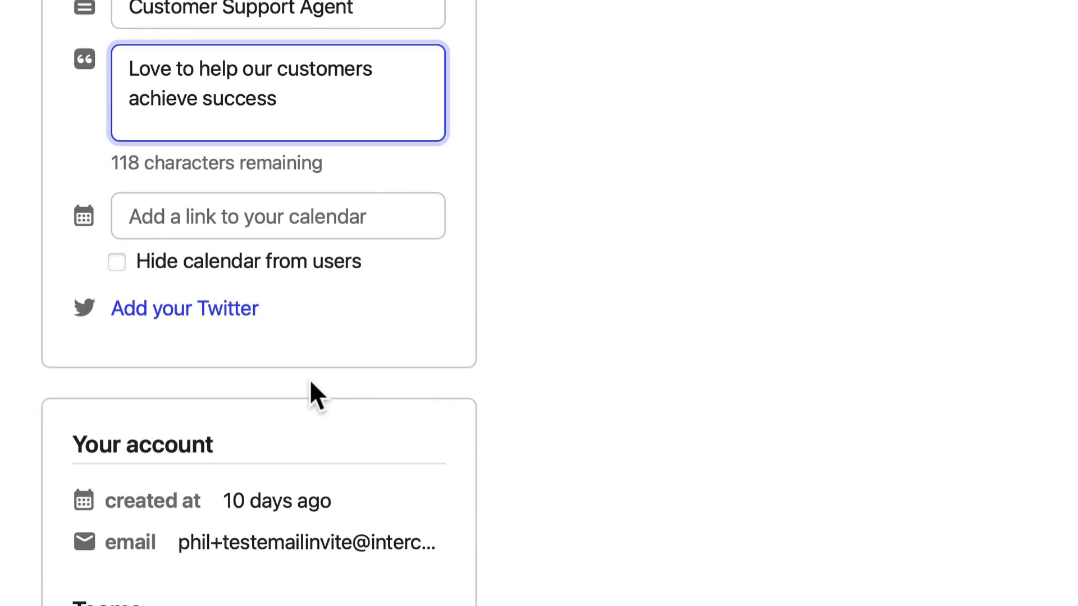
scroll(309, 379, "up", 3)
scroll(309, 379, "up", 10)
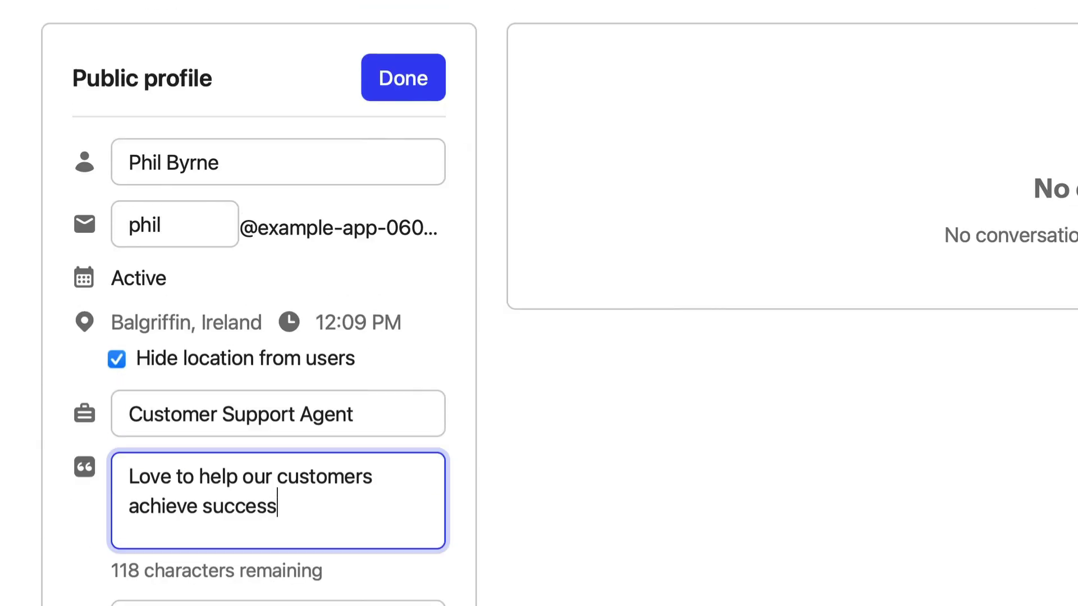
left_click(416, 87)
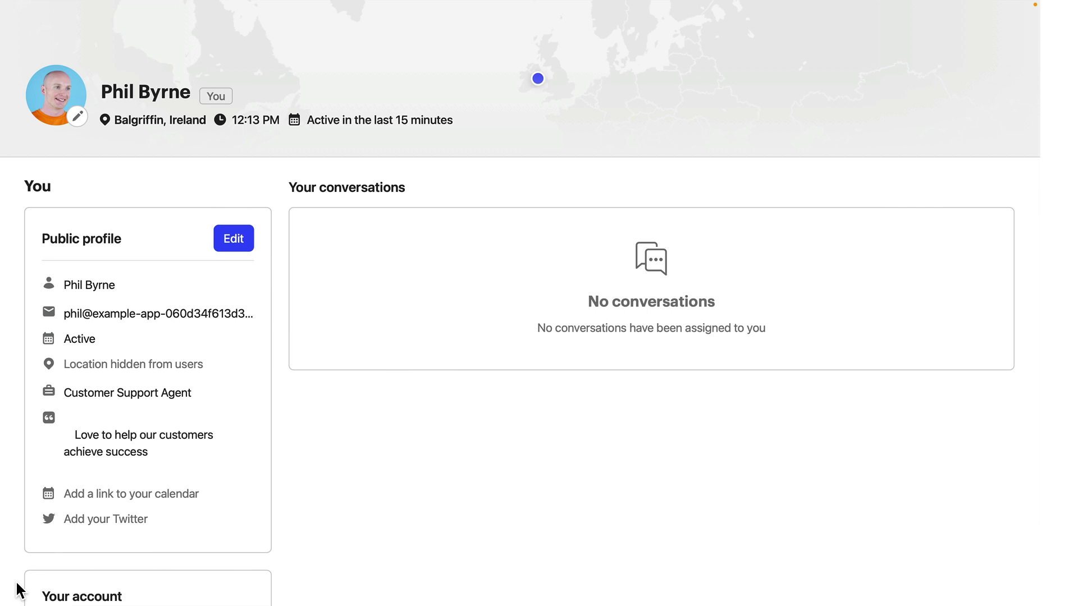
Open Your account settings and check the Email Address field without editing it
left_click(20, 590)
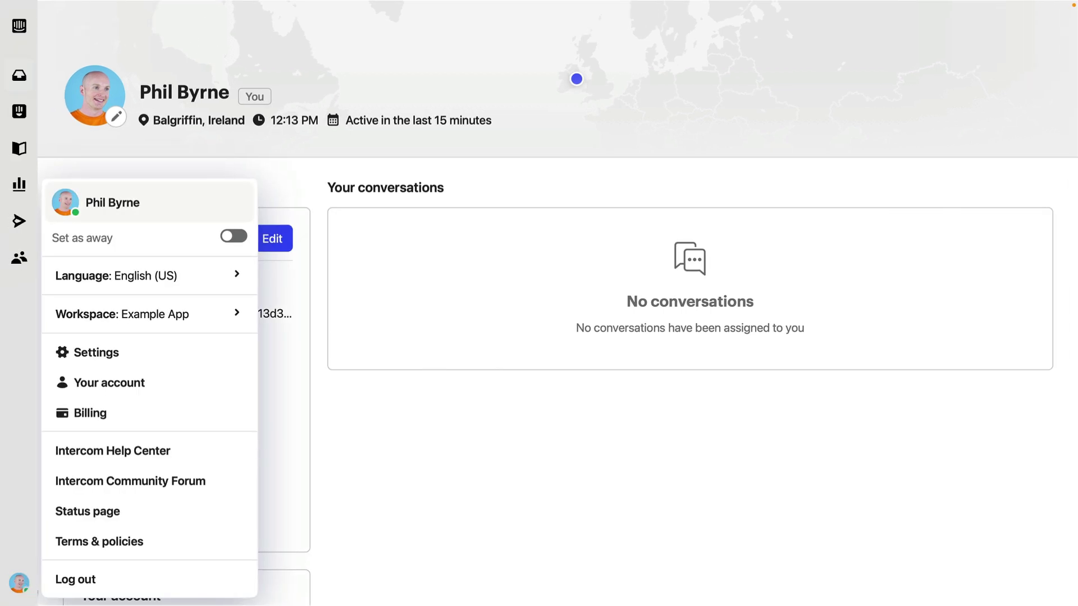
left_click(102, 388)
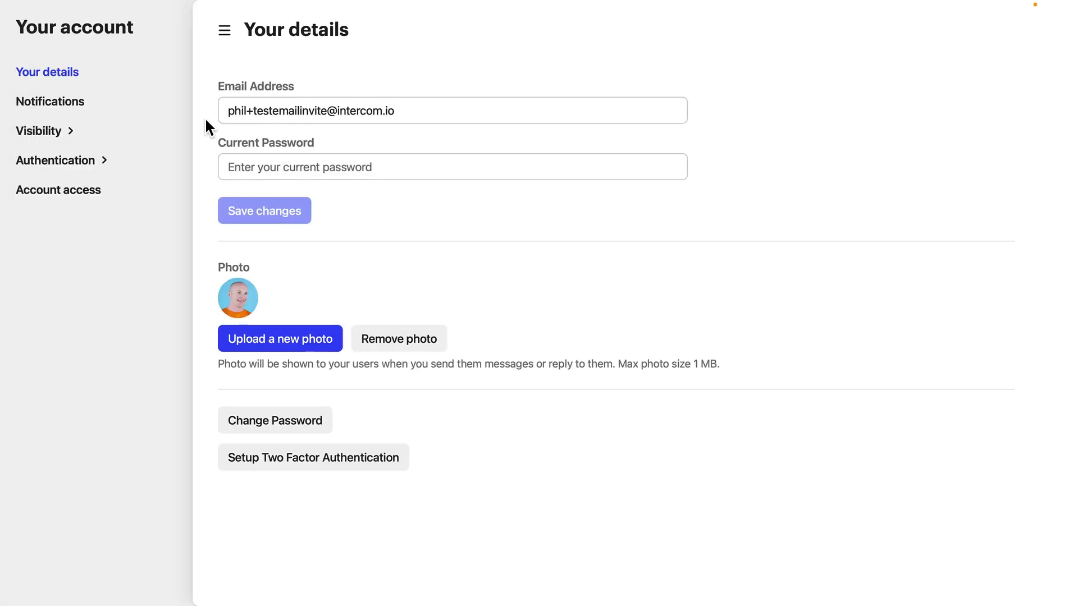
left_click(219, 110)
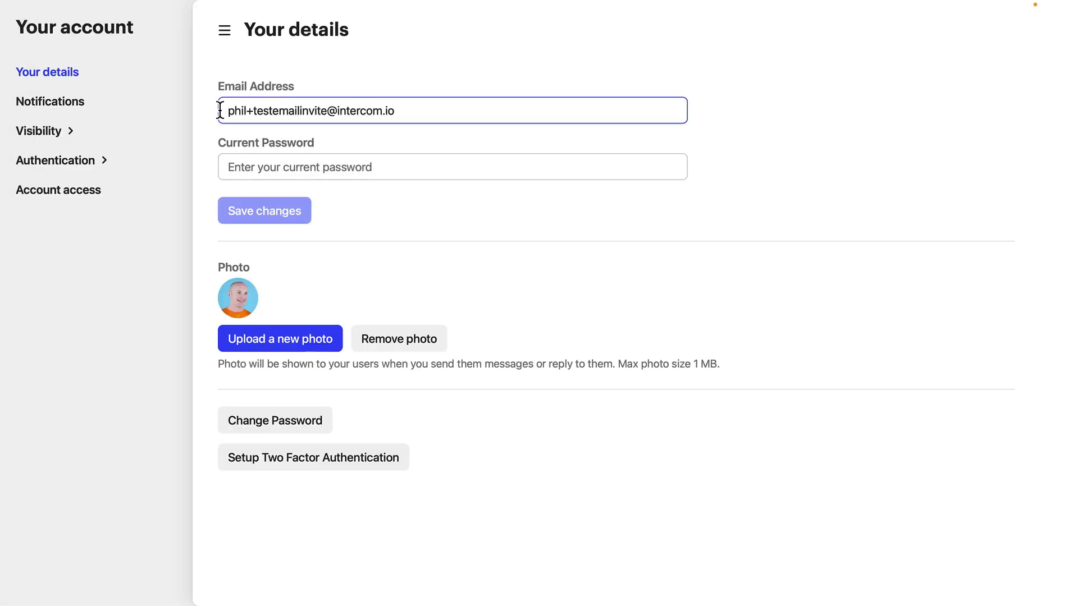
left_click(207, 134)
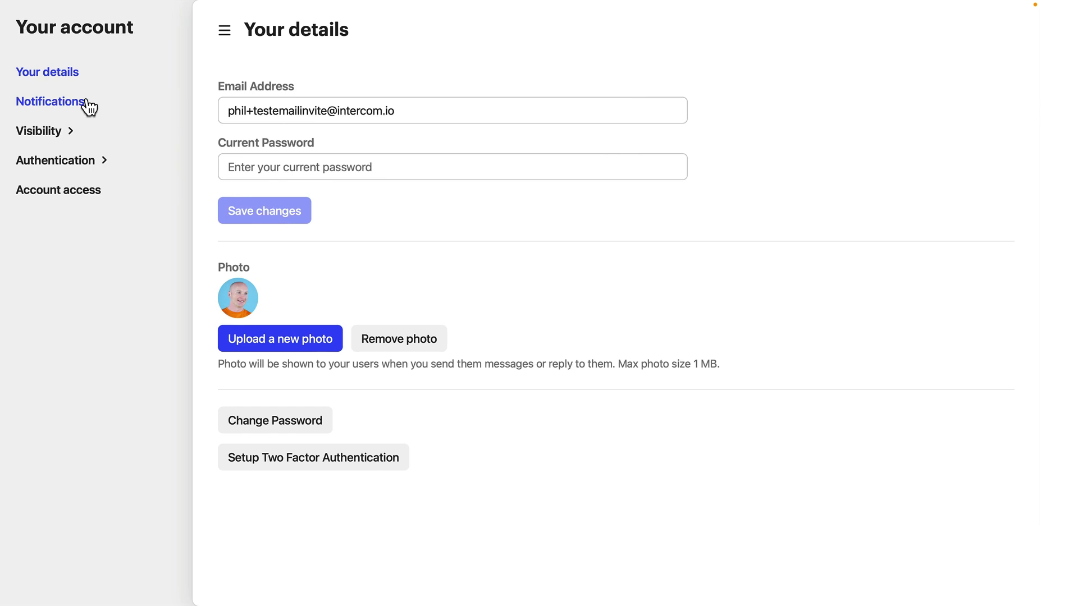
Switch to the Notifications section of the Your account settings
left_click(87, 104)
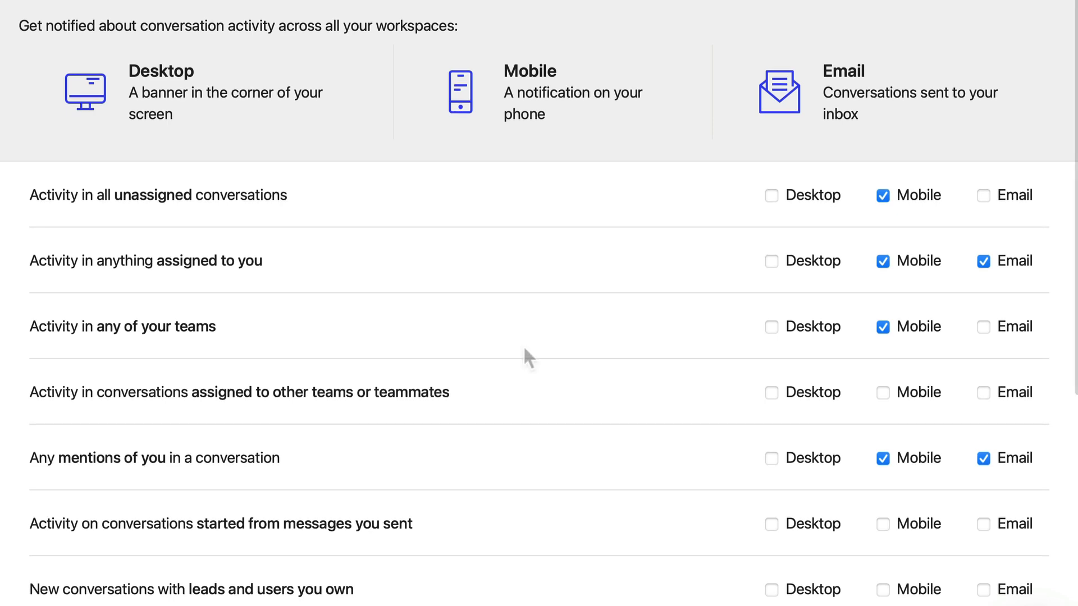
scroll(524, 346, "down", 10)
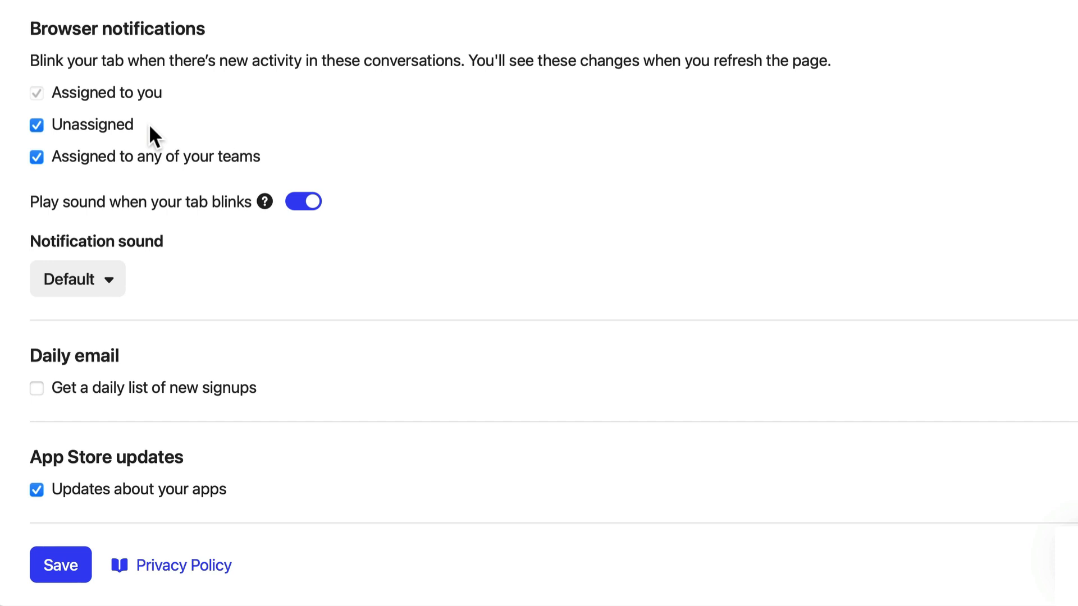
left_click(112, 284)
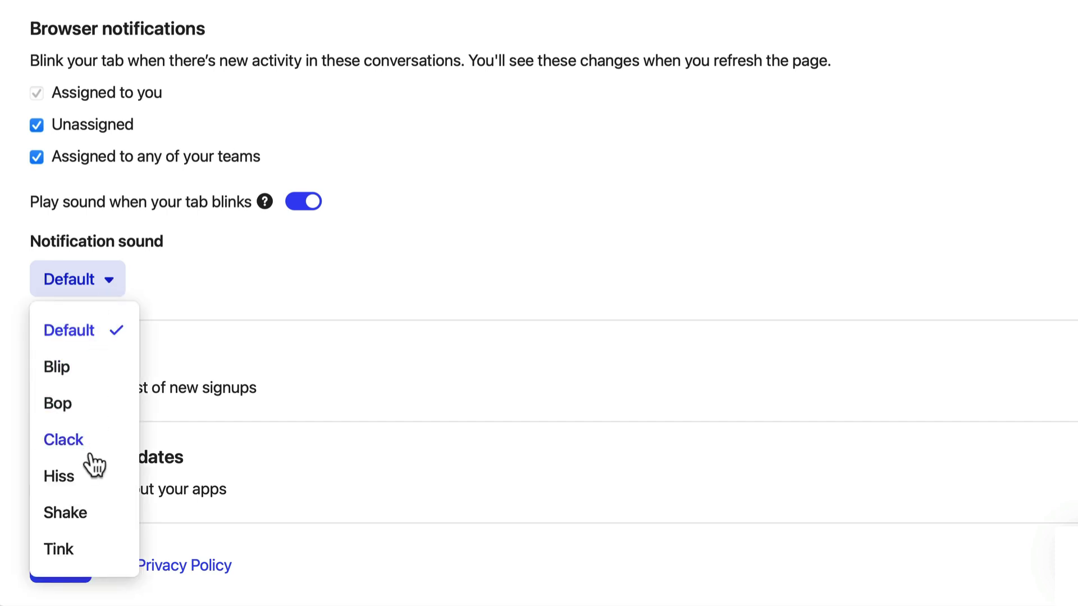
left_click(217, 283)
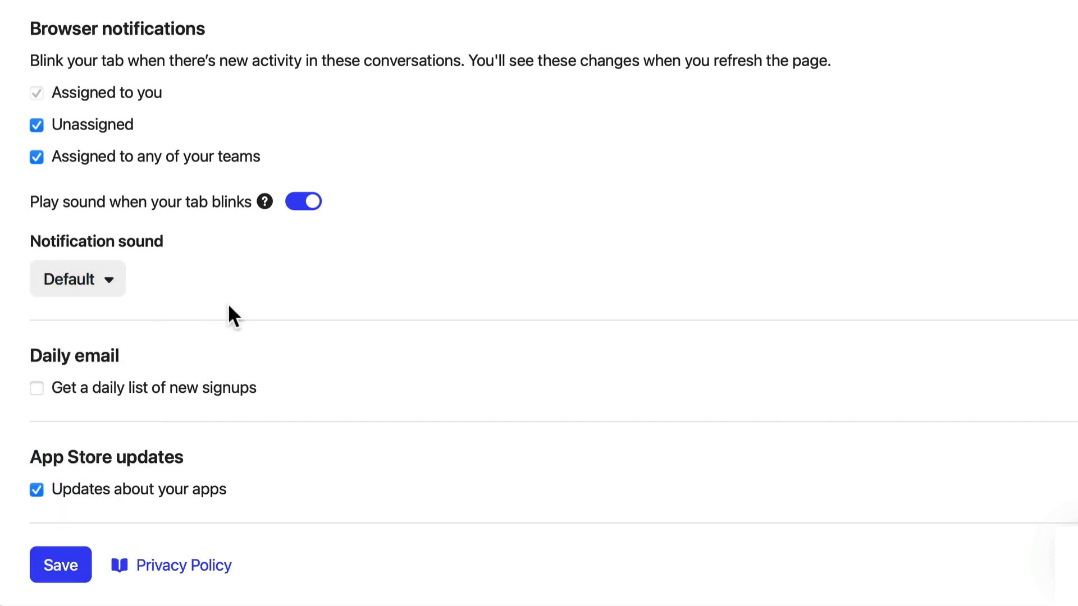